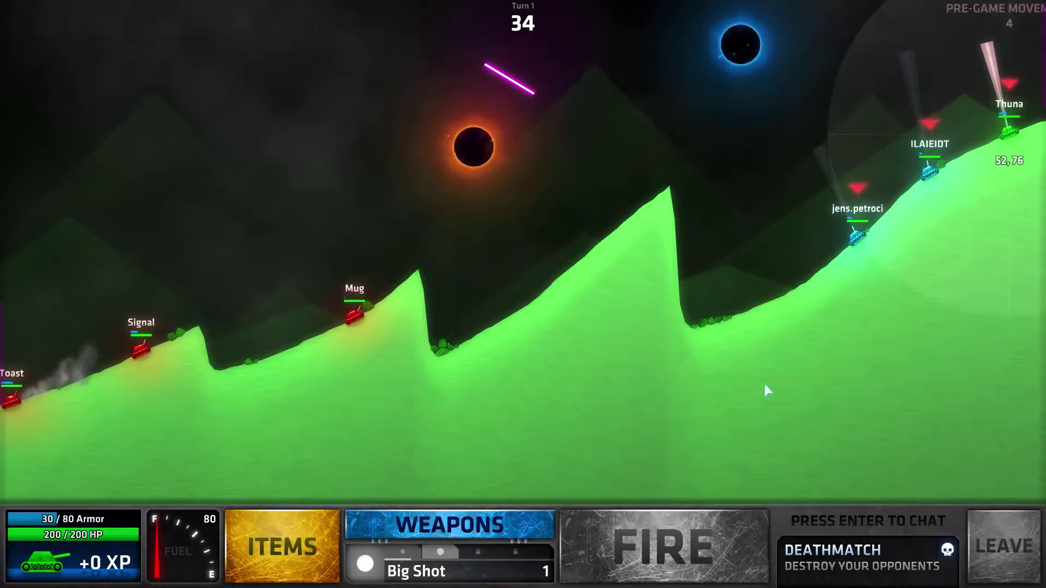
Fire a Dead Weight shot aimed up-left with extra power for Turn 1, then reopen the weapon list
click(480, 530)
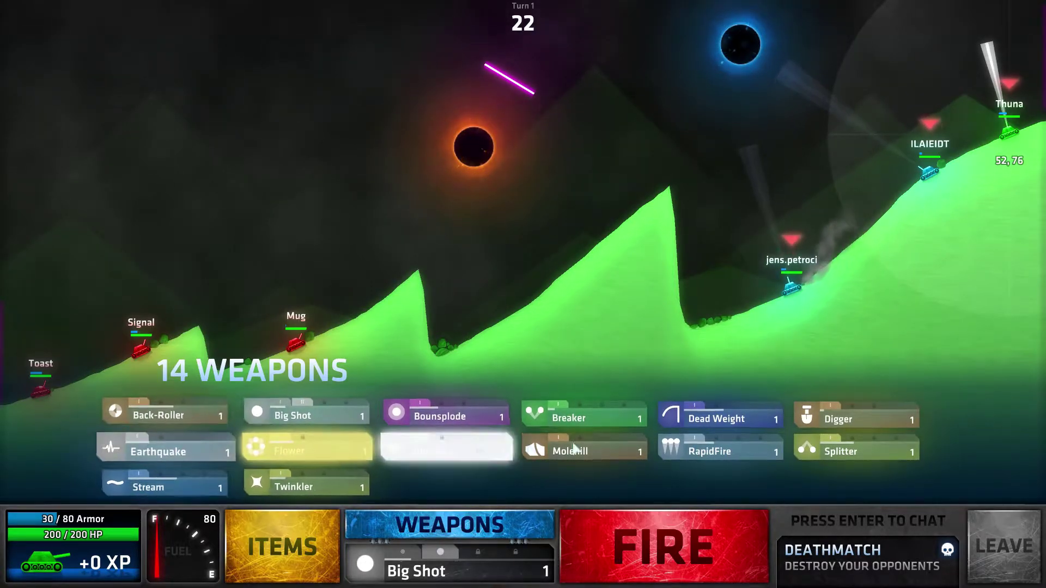
click(719, 419)
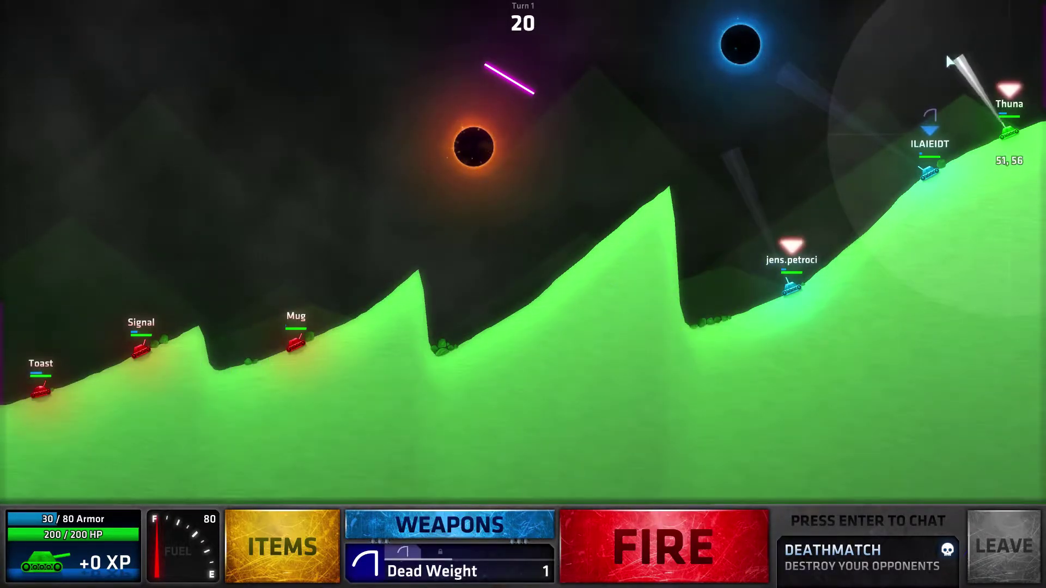
mouse_move(948, 62)
mouse_down()
mouse_move(874, 11)
mouse_move(858, 22)
mouse_up()
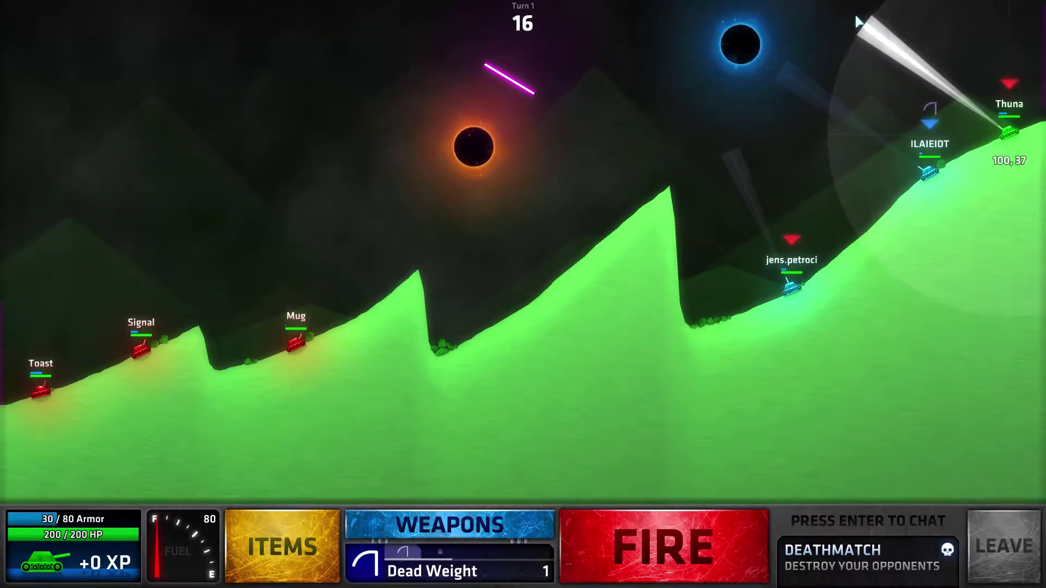
click(698, 515)
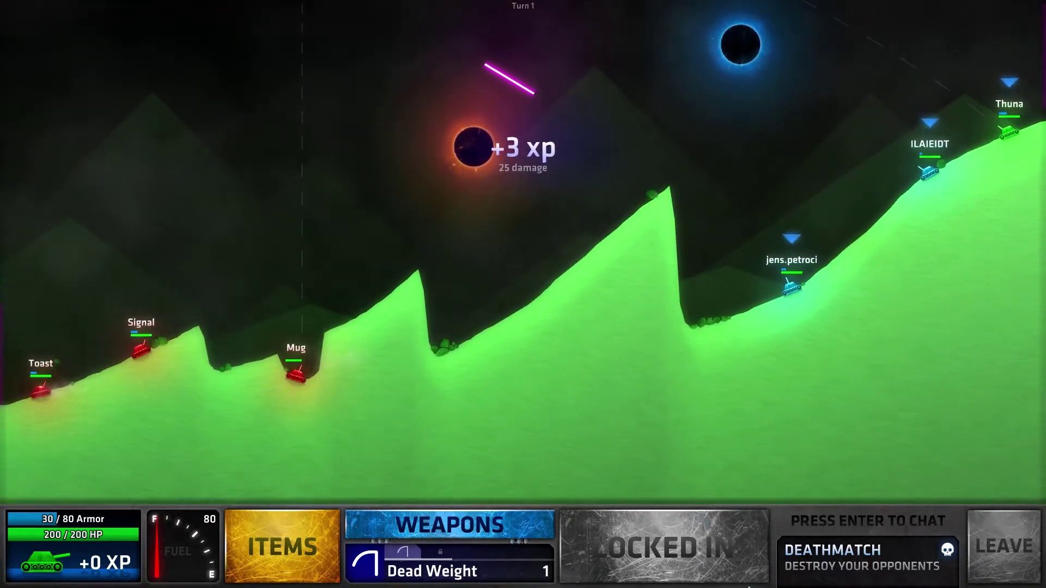
click(458, 524)
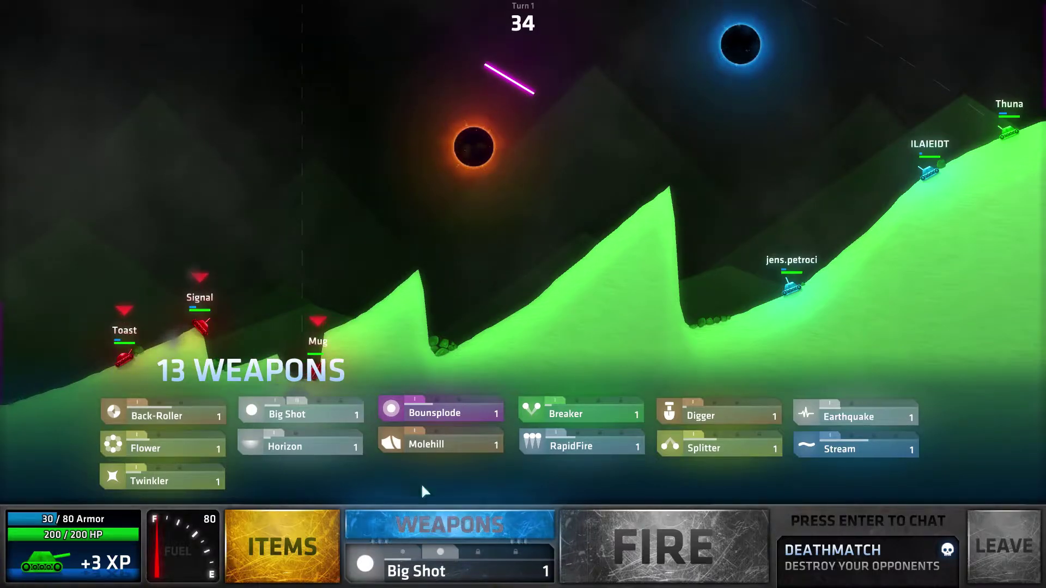
Load Back-Roller and fire it at lower power and angle for the Turn 2 shot
click(163, 415)
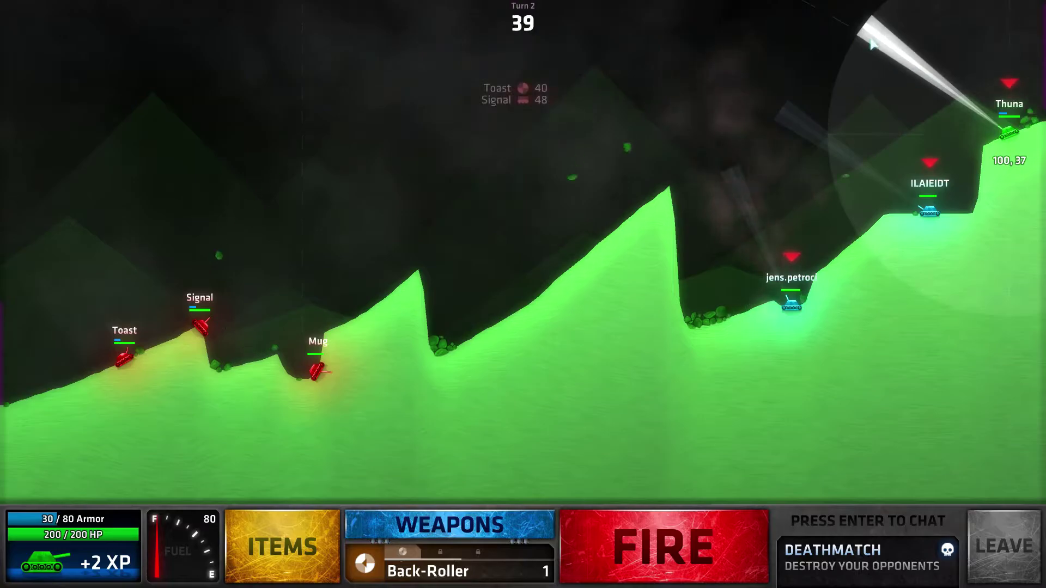
drag(873, 46, 1015, 143)
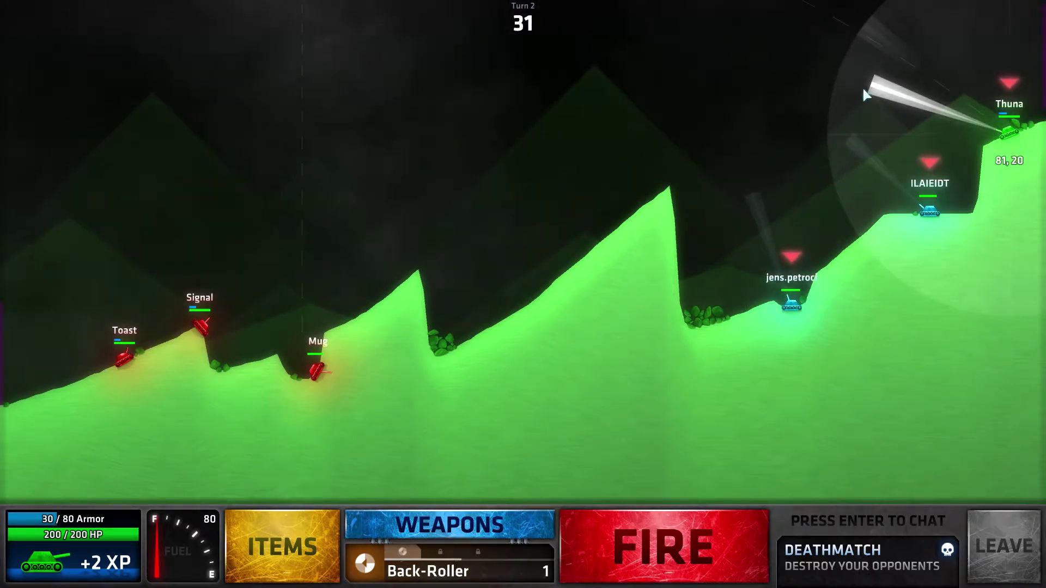
drag(873, 92, 871, 81)
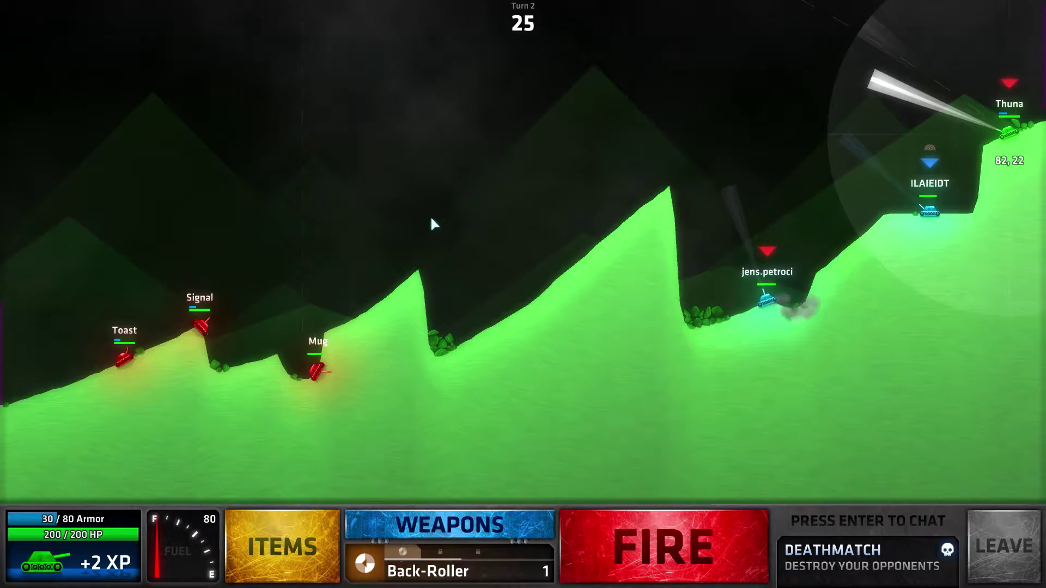
click(738, 536)
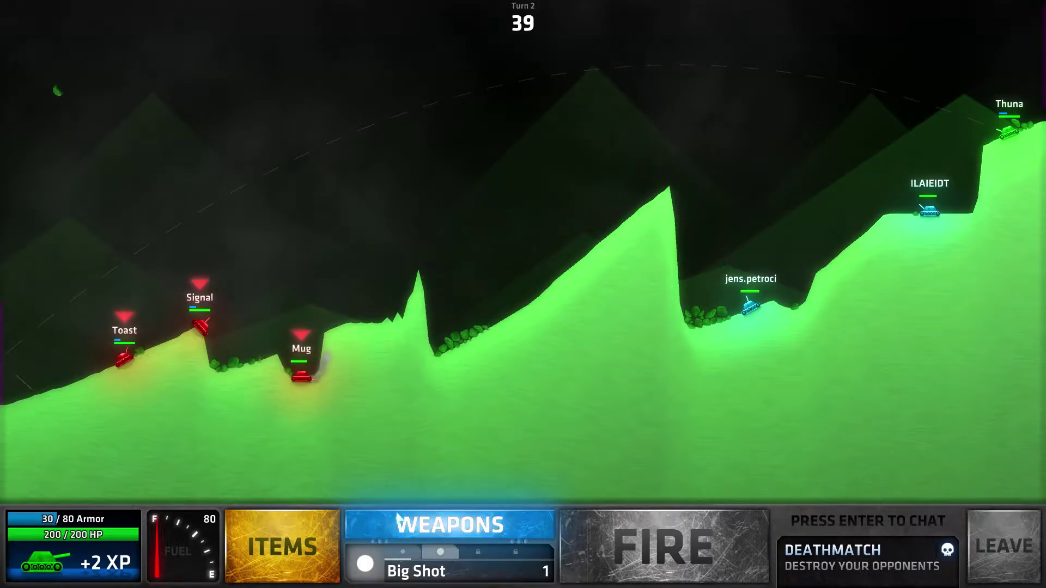
Load Bounsplode from the weapon grid as Turn 3 begins
click(400, 535)
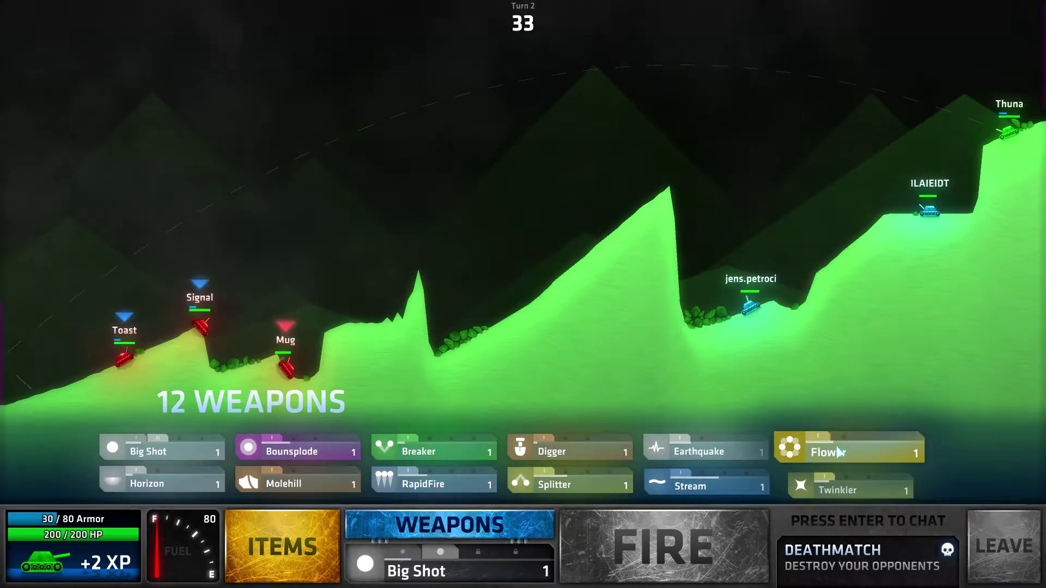
click(331, 451)
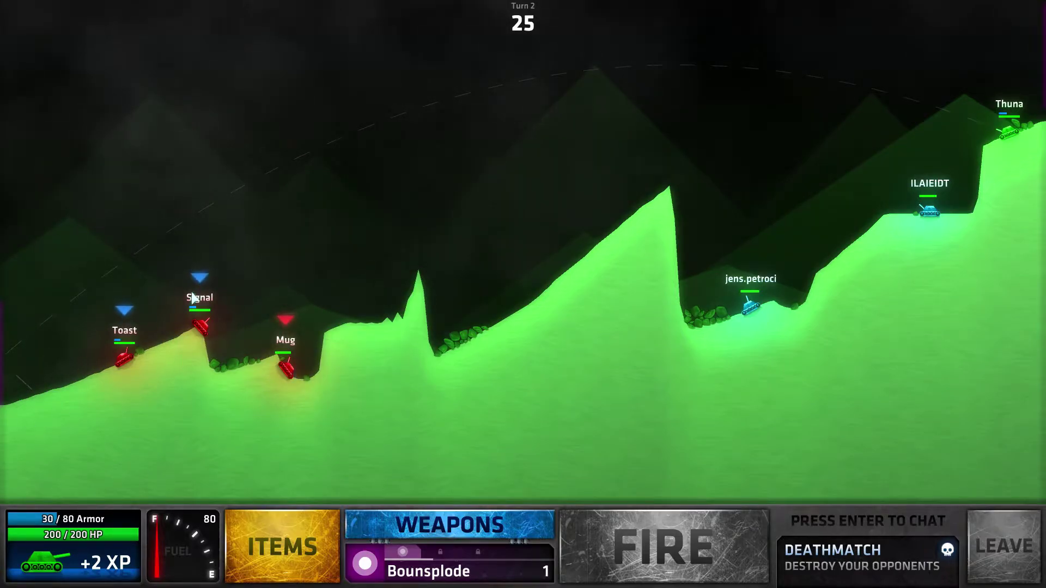
key(space)
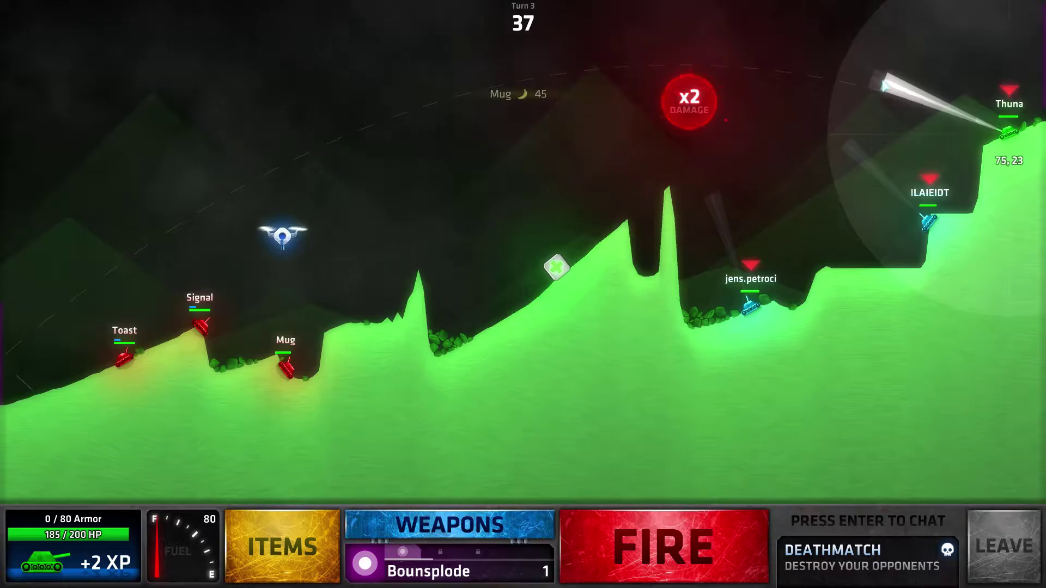
Fine-tune power and angle and fire the Bounsplode shot for 20 damage
drag(876, 84, 886, 88)
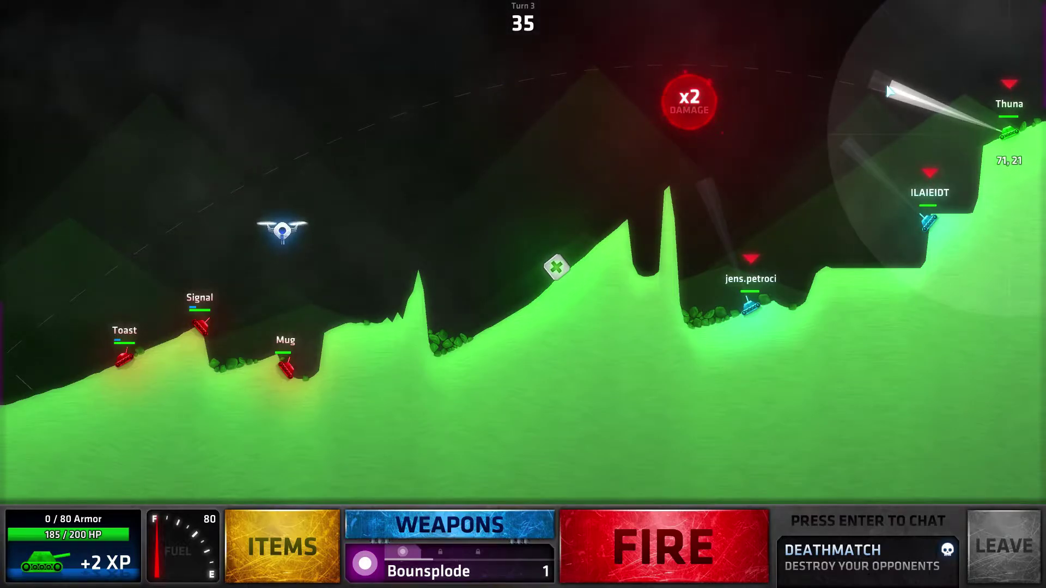
drag(891, 92, 897, 88)
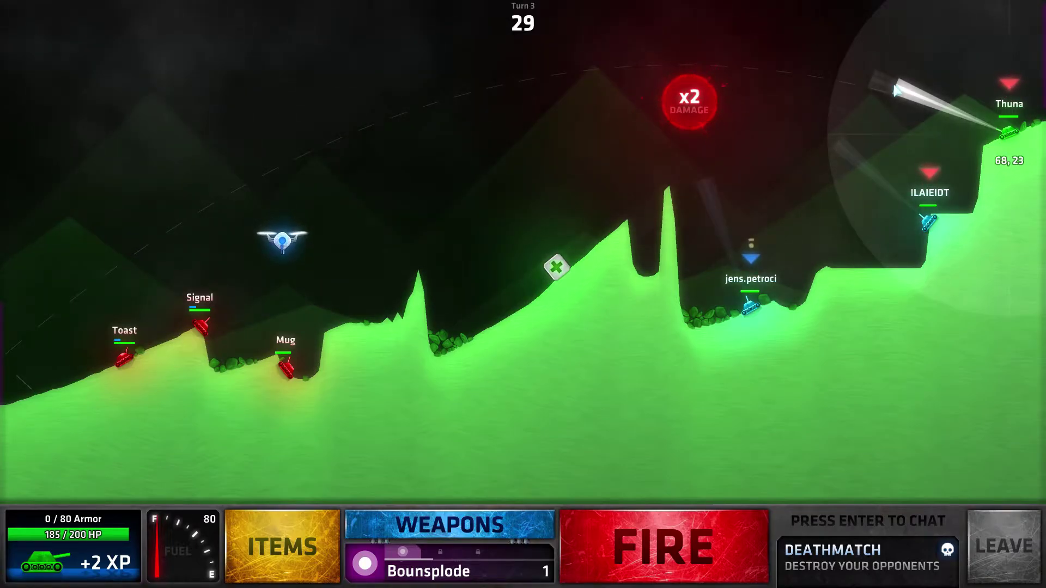
drag(896, 90, 889, 92)
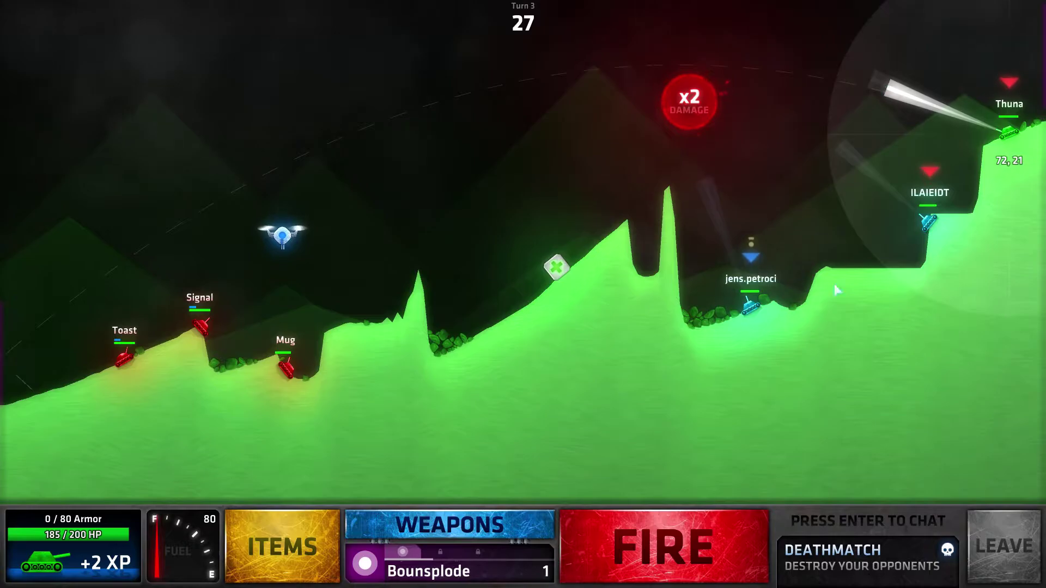
click(702, 523)
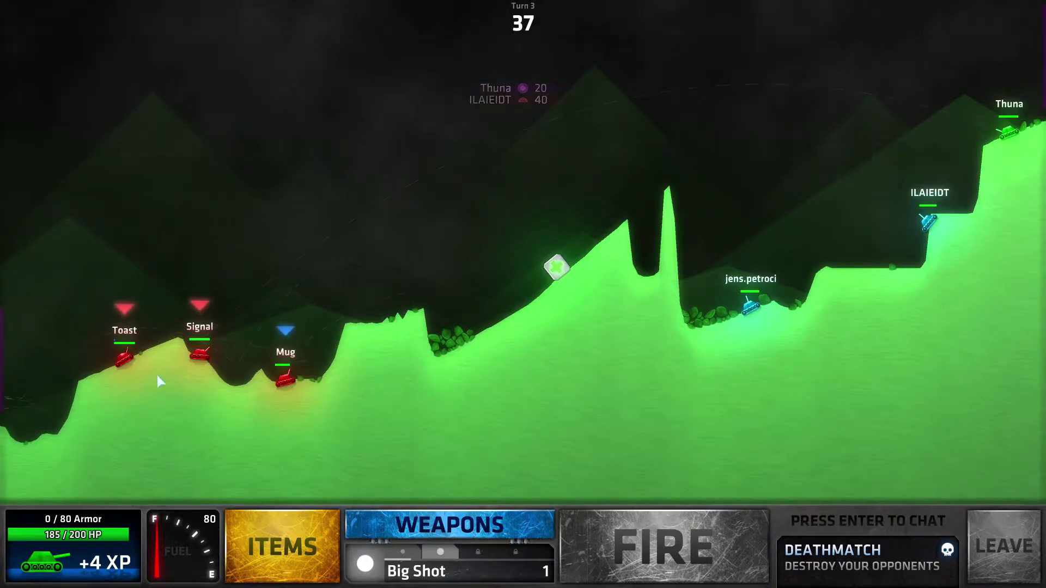
Load Flower, drive the tank left, lower the power slightly and fire the Turn 4 shot
click(368, 526)
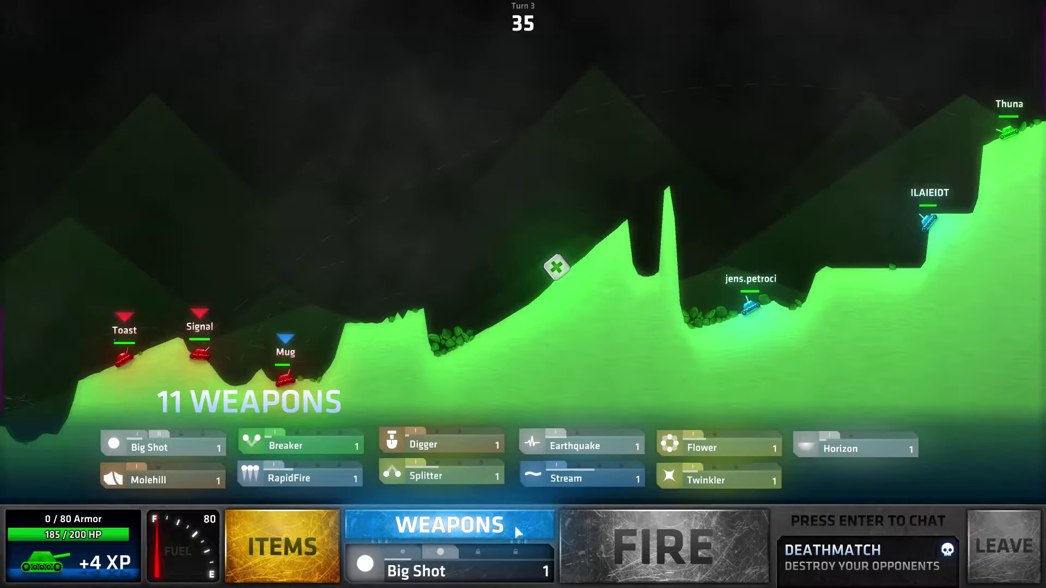
click(688, 452)
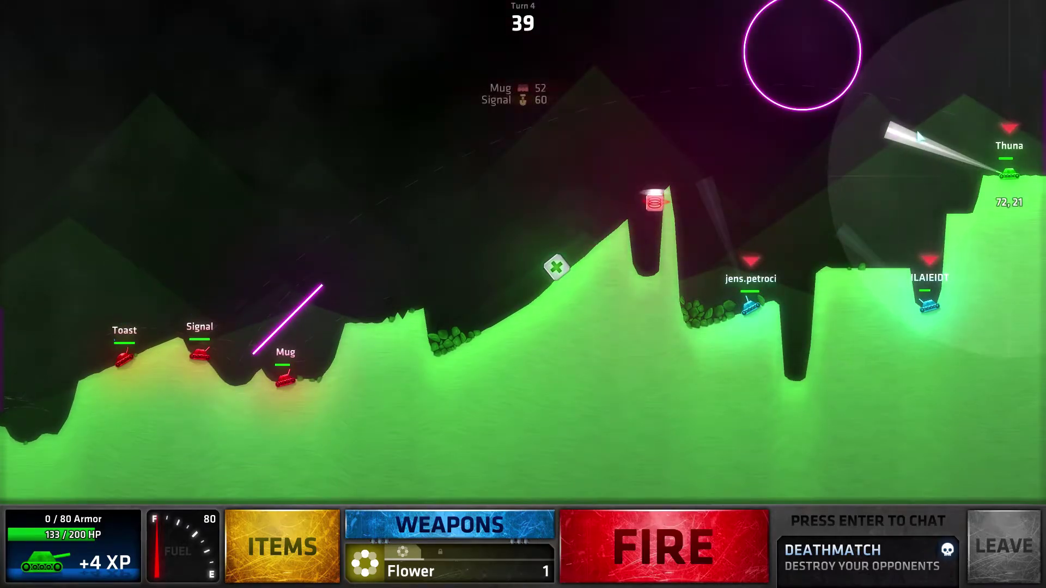
key(Left)
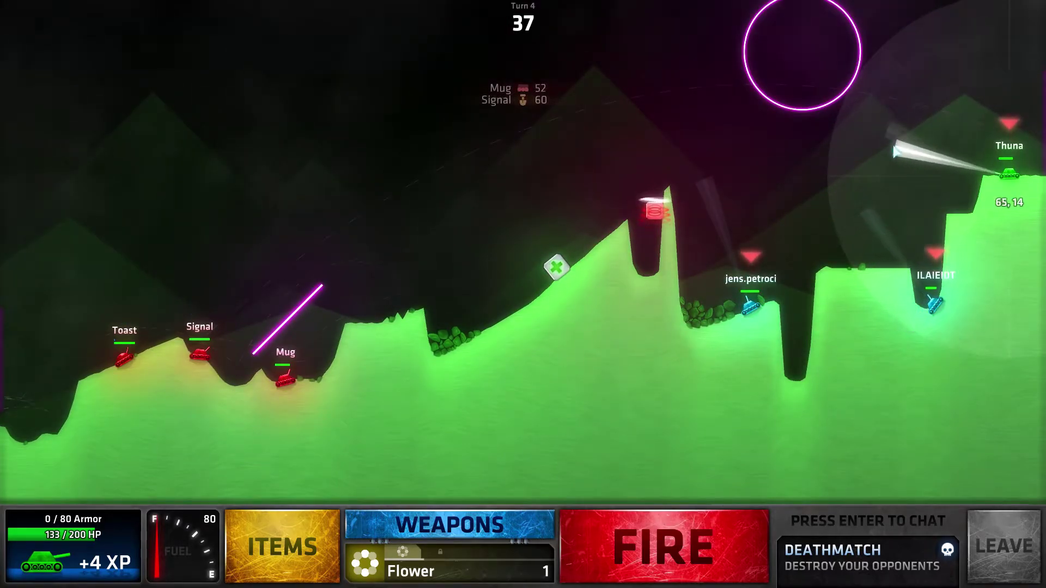
key(Left)
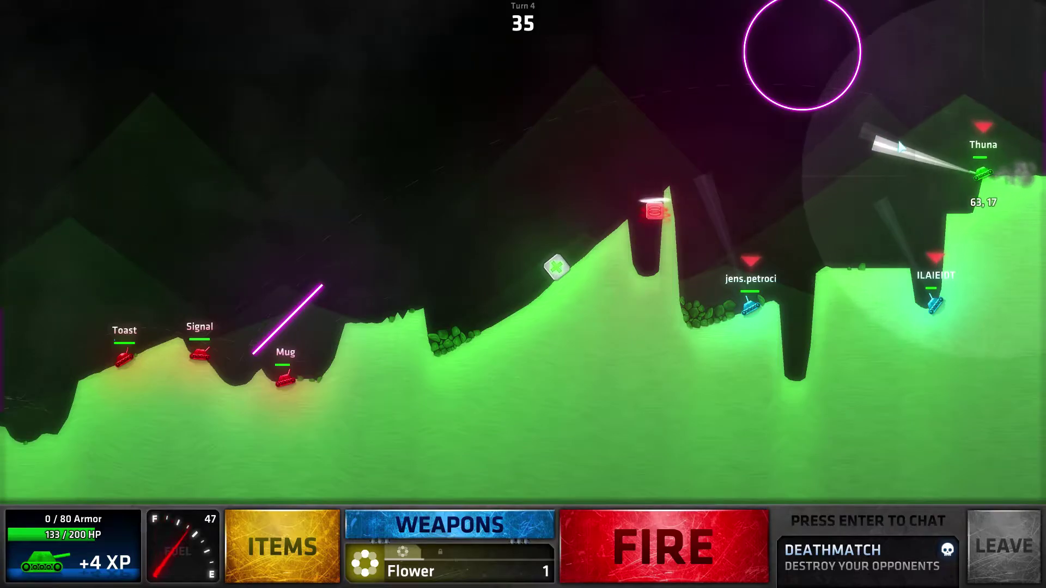
drag(874, 145, 881, 150)
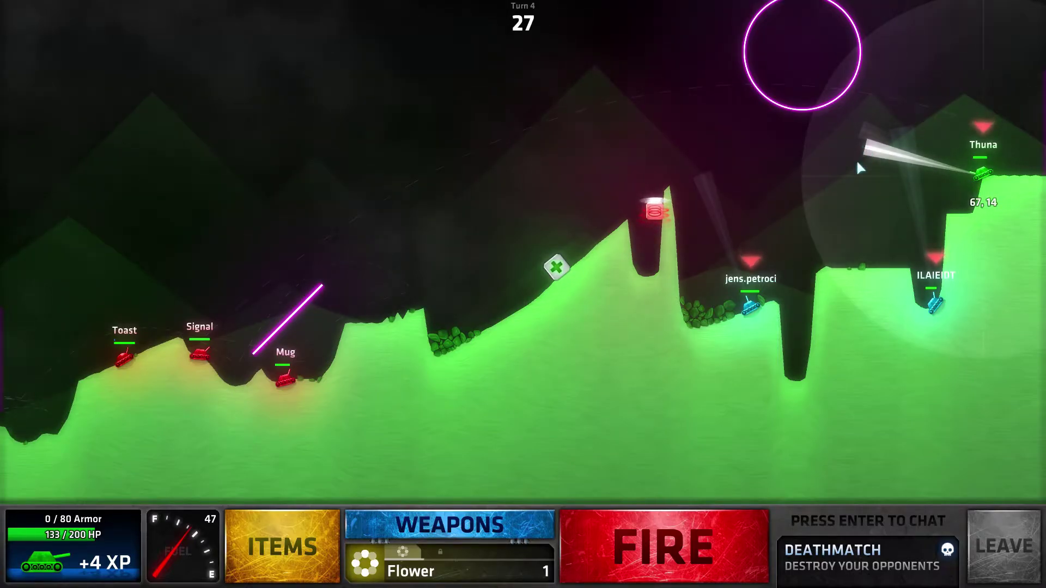
key(space)
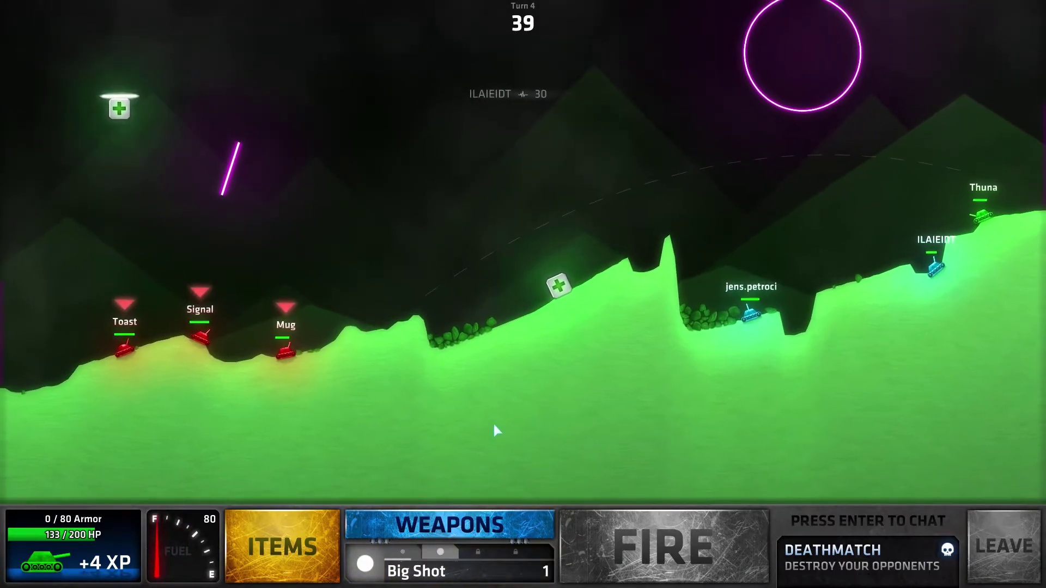
Load Twinkler and fire the Turn 5 shot with a retuned angle and power
click(523, 527)
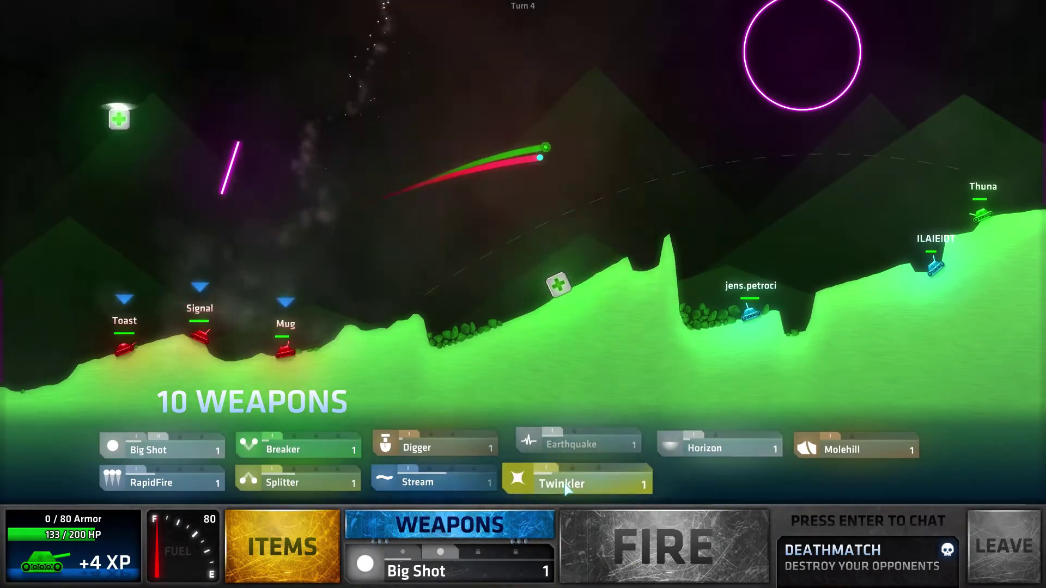
click(564, 484)
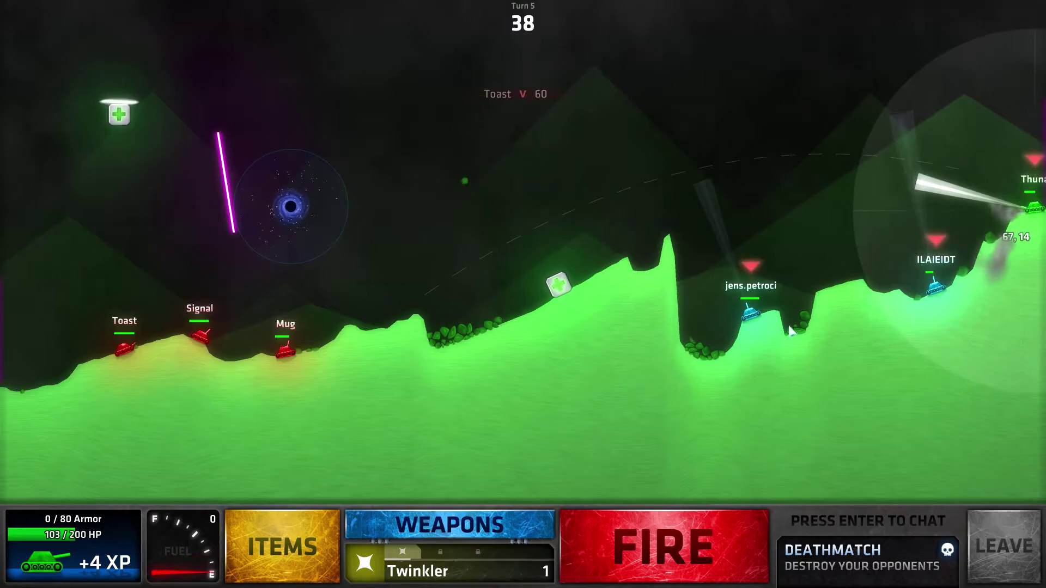
drag(929, 169, 960, 189)
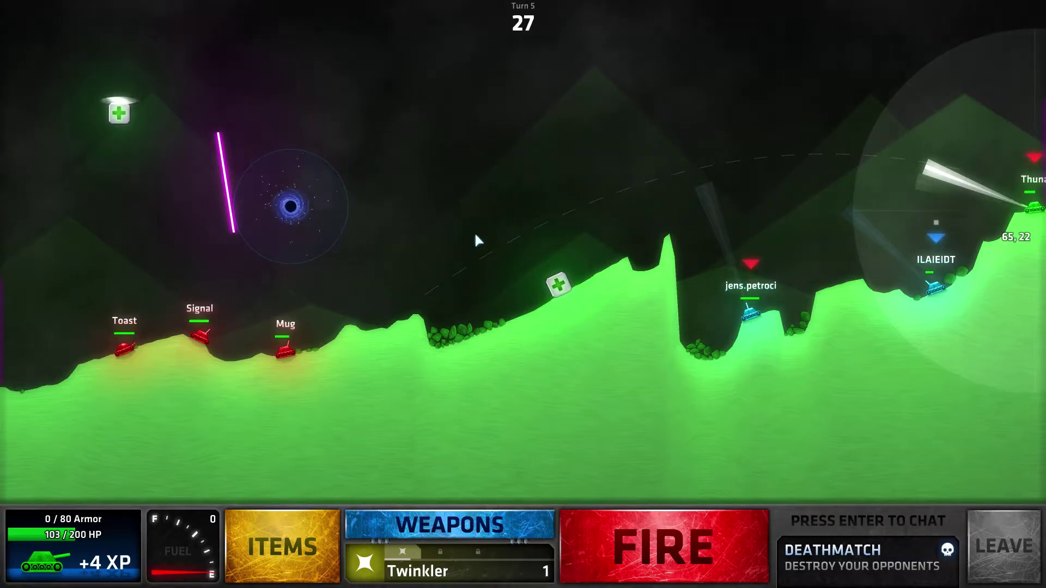
click(752, 542)
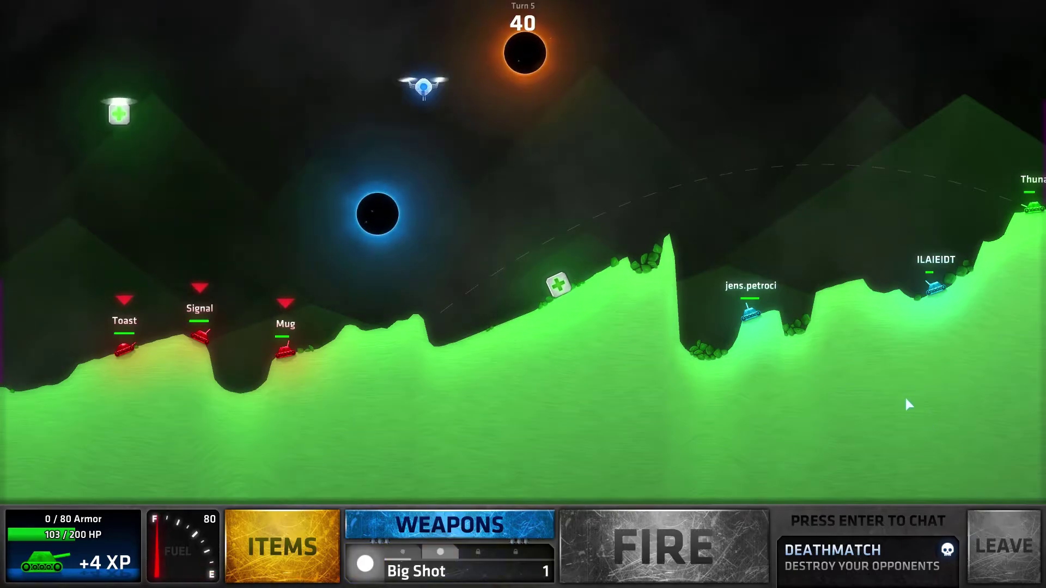
Load RapidFire and fire it, then lock in a steeper, stronger shot toward the enemy tanks
click(466, 513)
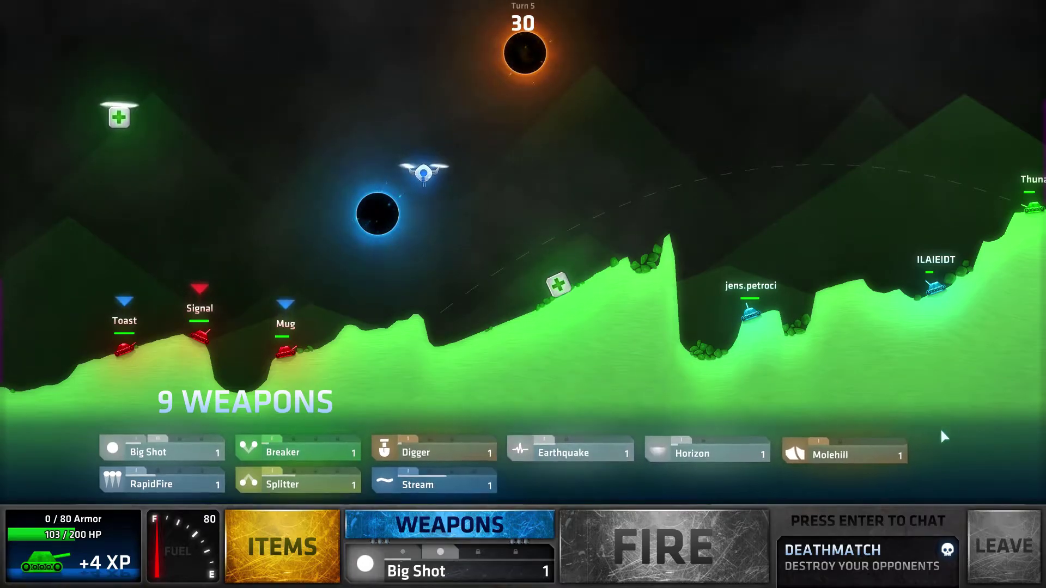
click(461, 493)
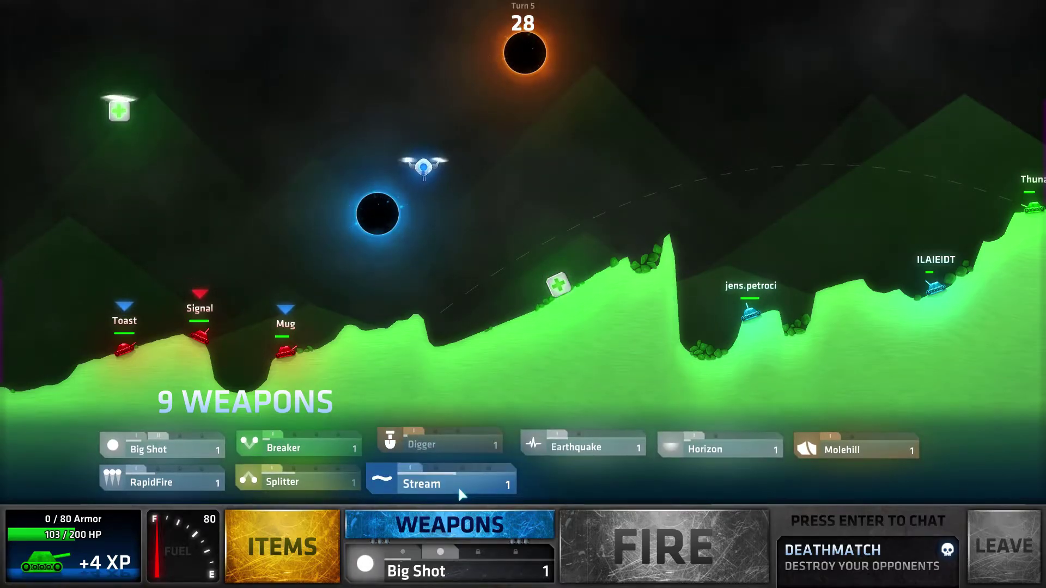
click(163, 482)
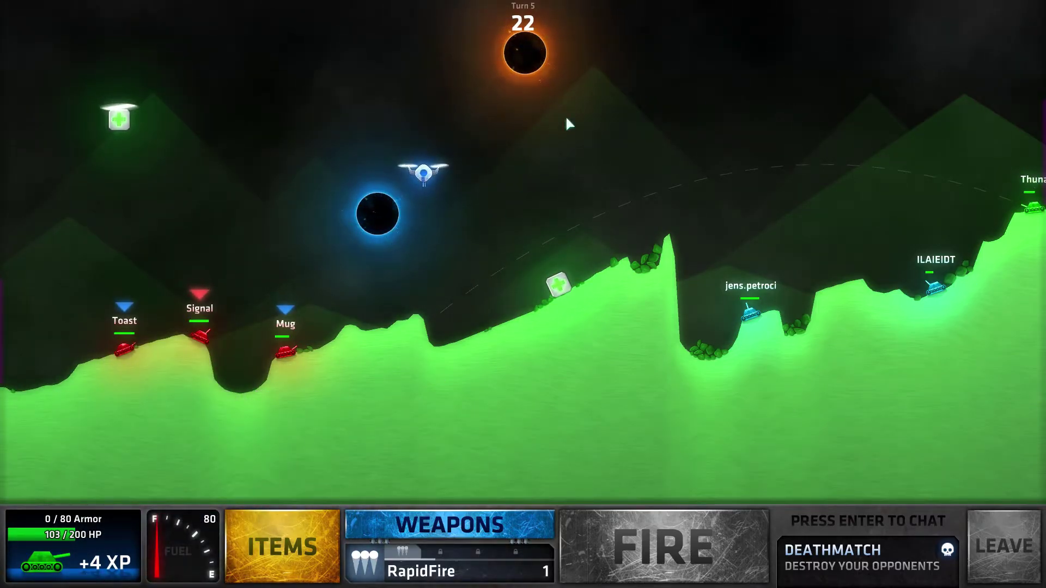
key(space)
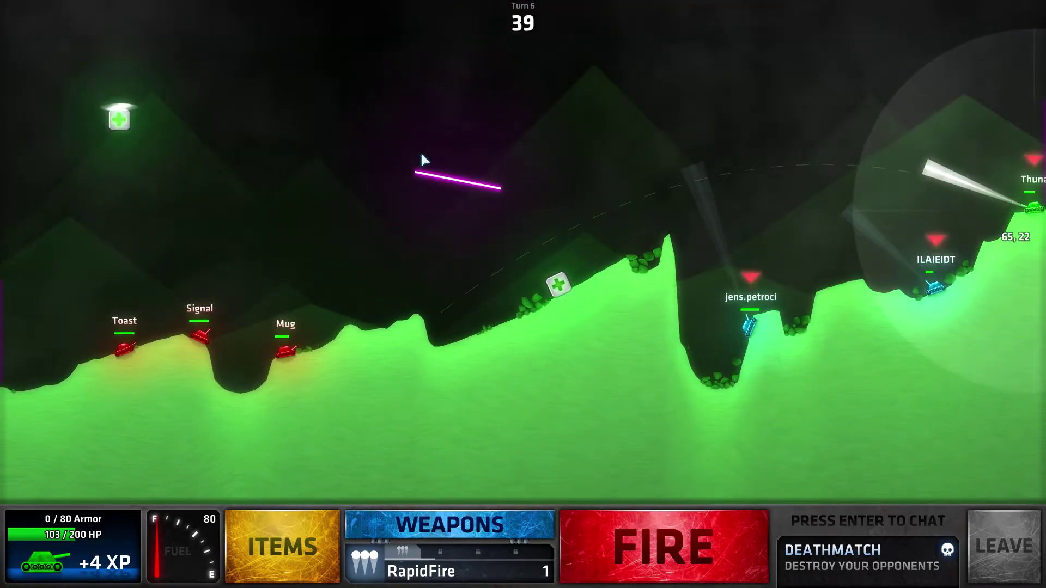
drag(922, 191, 914, 116)
click(761, 541)
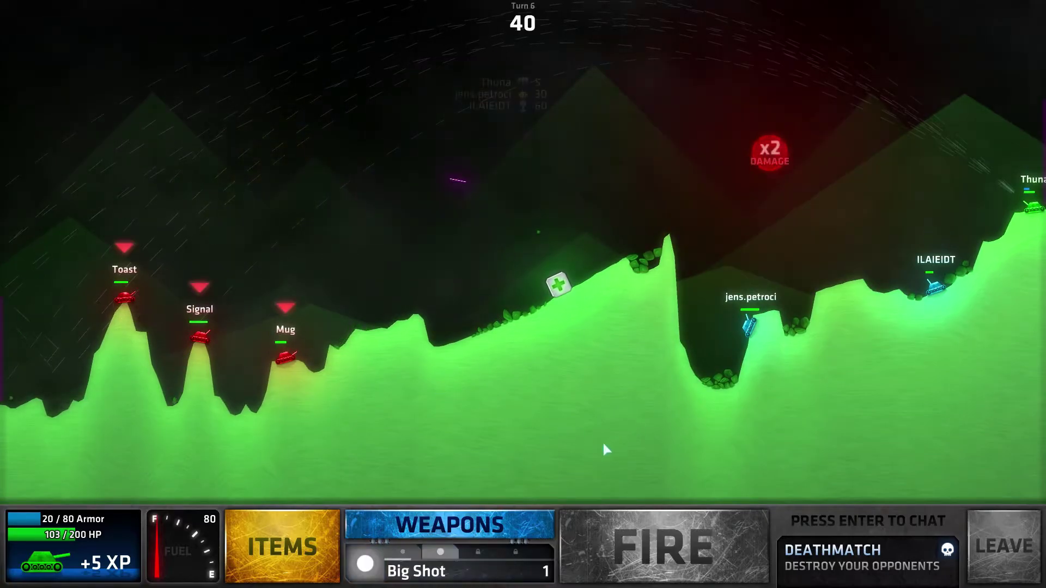
Load Digger as the weapon for Turn 7
click(459, 525)
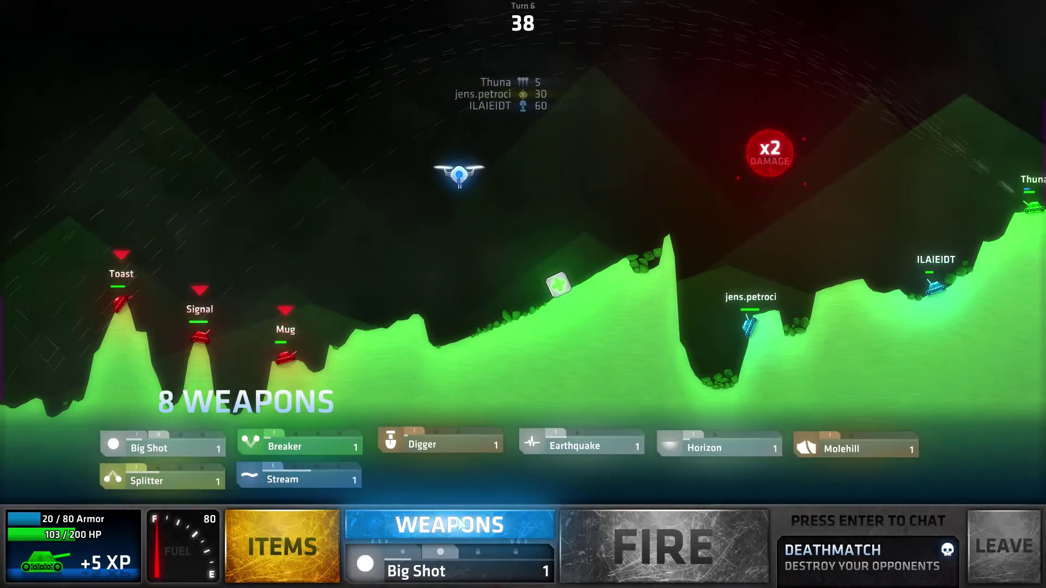
click(445, 445)
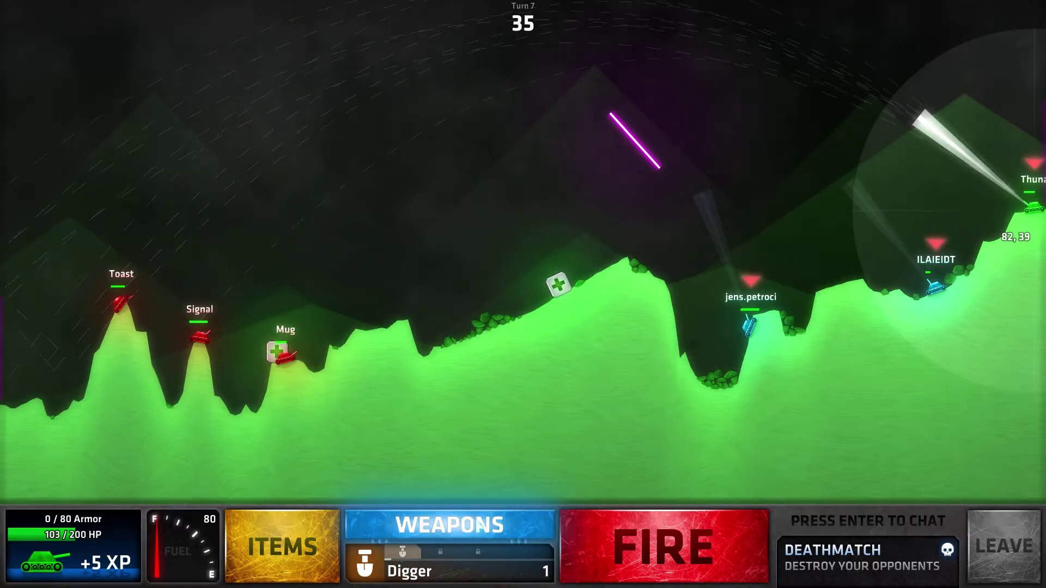
Load Horizon and fire it for 30 damage
click(479, 528)
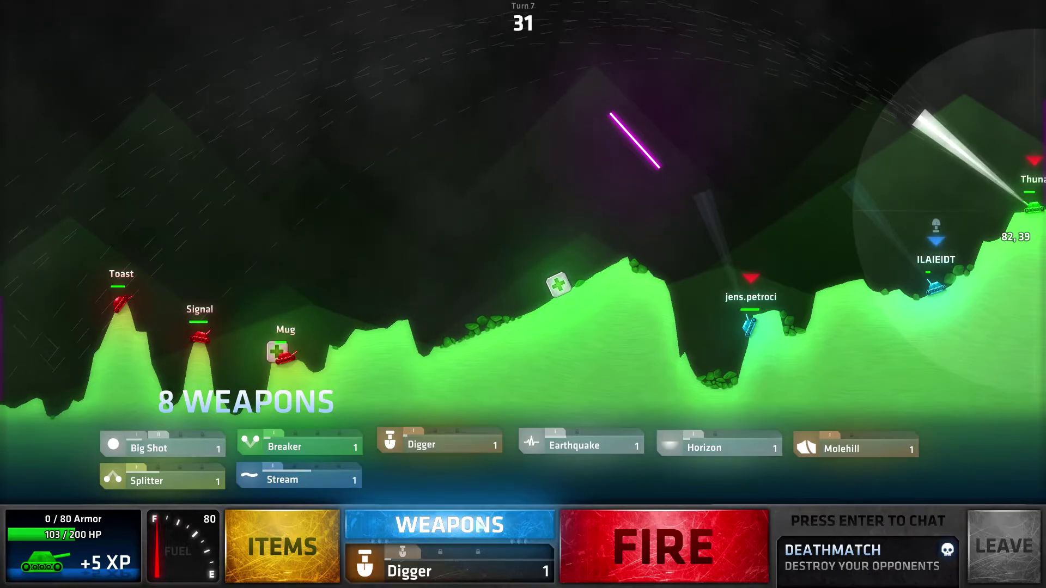
click(704, 447)
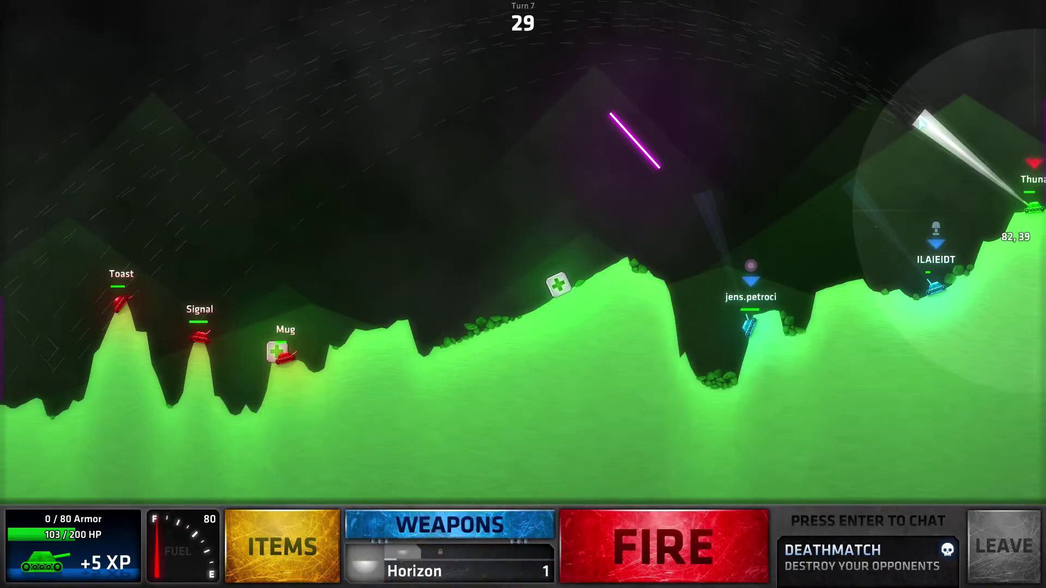
click(703, 535)
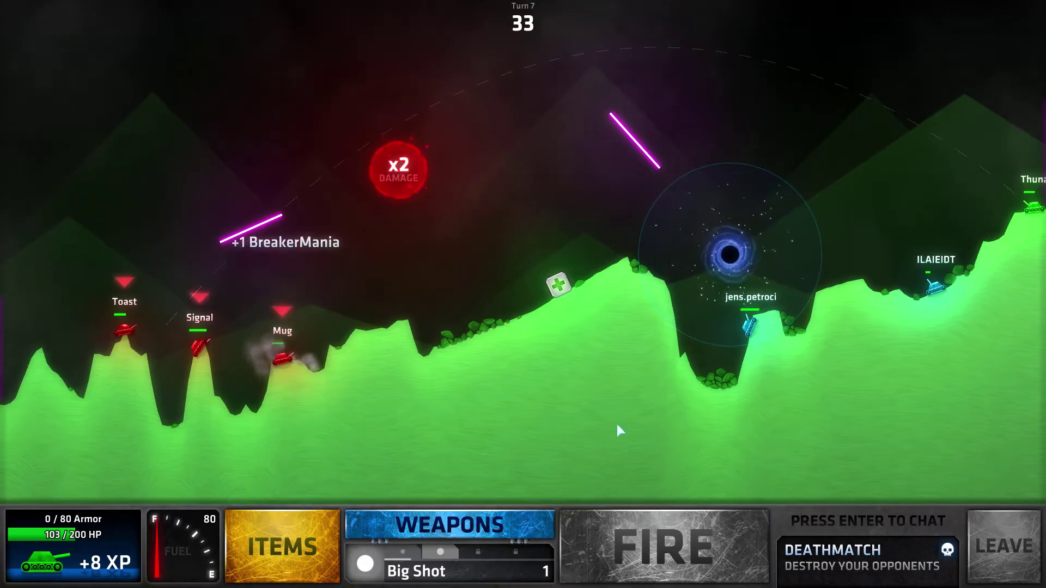
Load Earthquake and fire it for another 30 damage
click(490, 523)
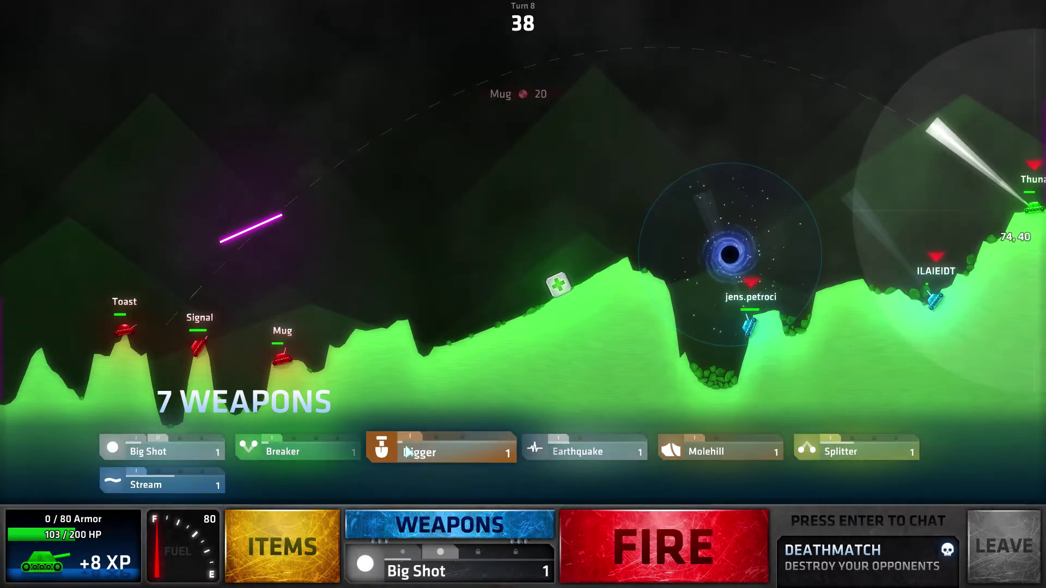
click(577, 451)
key(space)
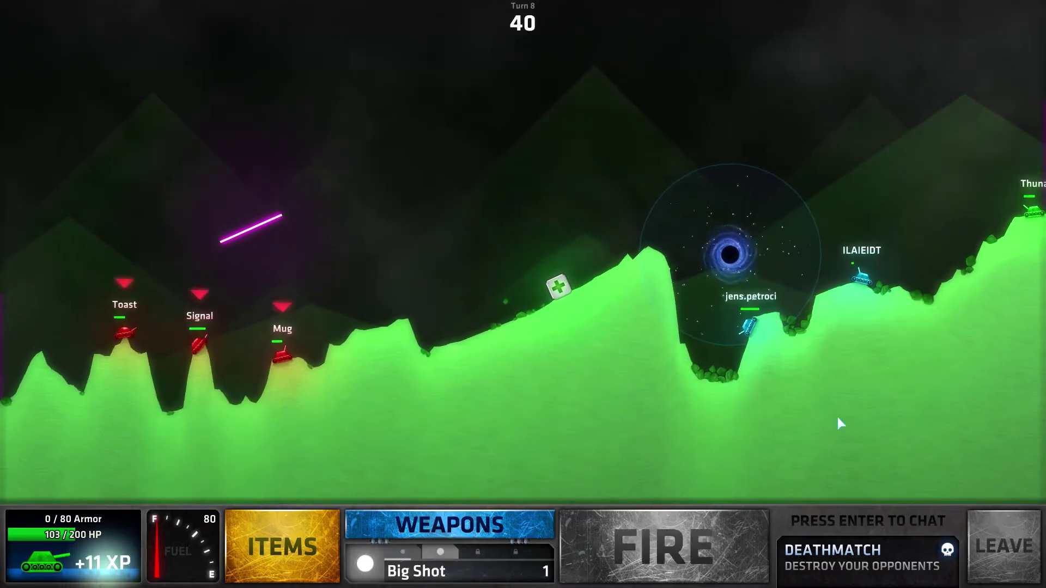
Load Digger and lock in the shot with the tank at 3 of 200 HP
click(445, 527)
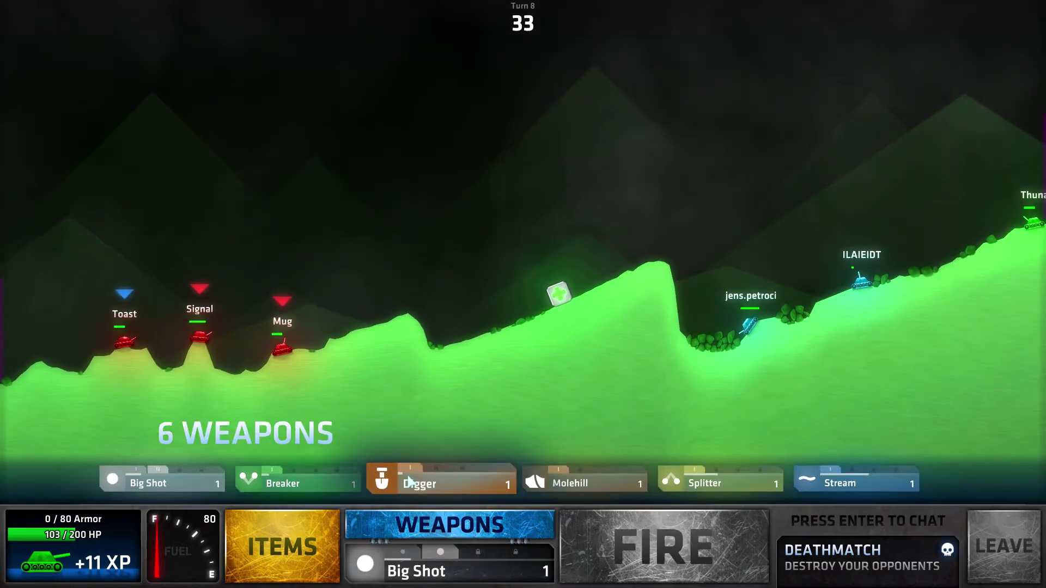
click(417, 484)
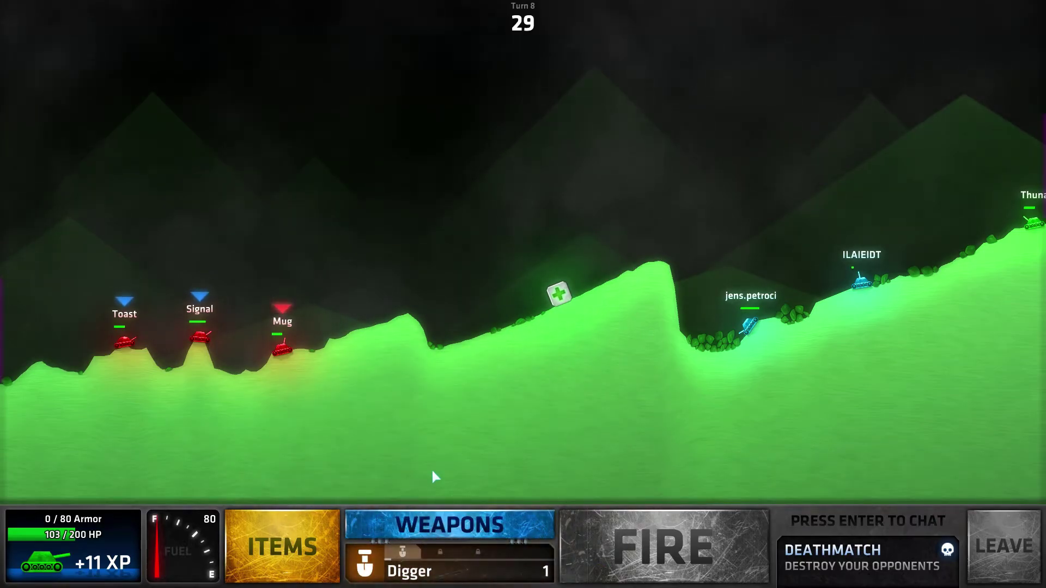
key(space)
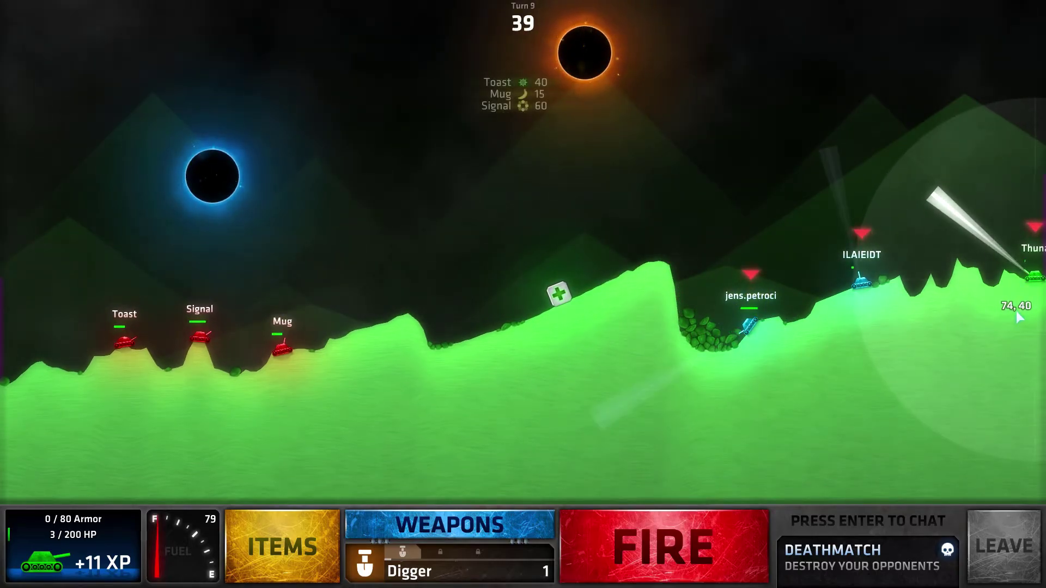
Drive the tank left along the ridge before the Digger shot lands for 60 damage
key(a)
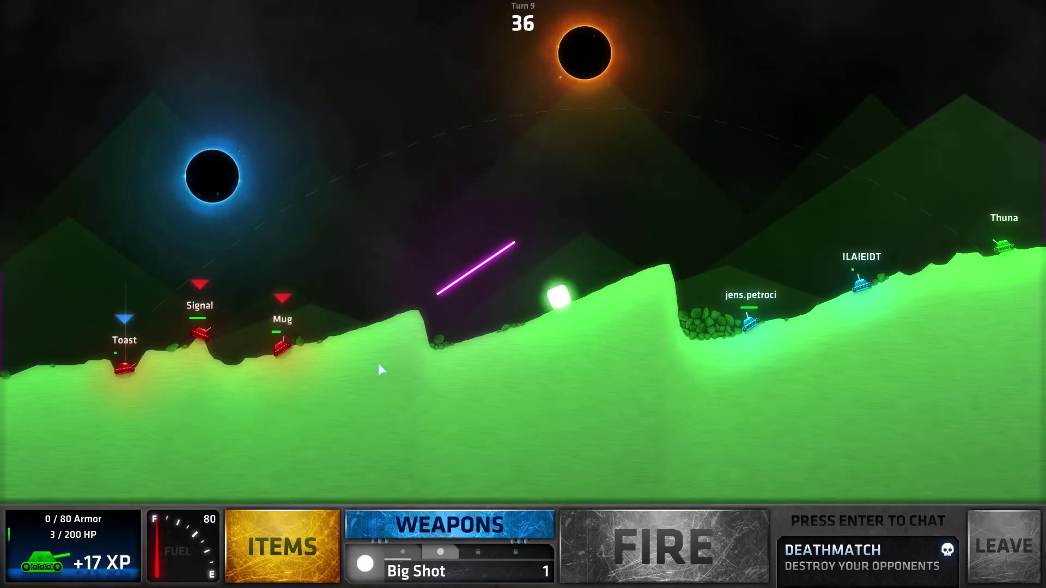
Check the Weapons list and dismiss it, keeping the currently loaded weapon
click(412, 532)
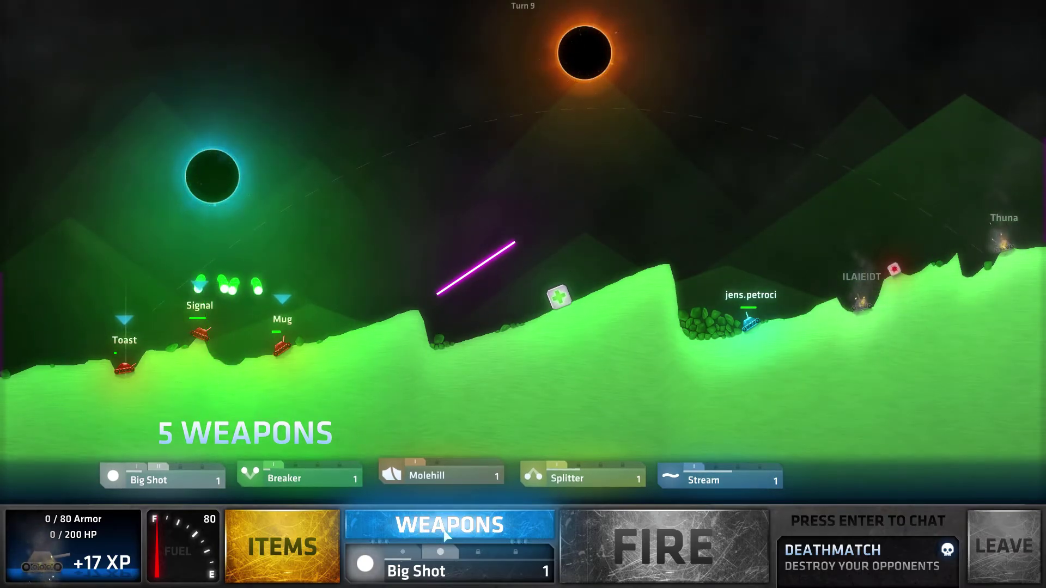
click(446, 533)
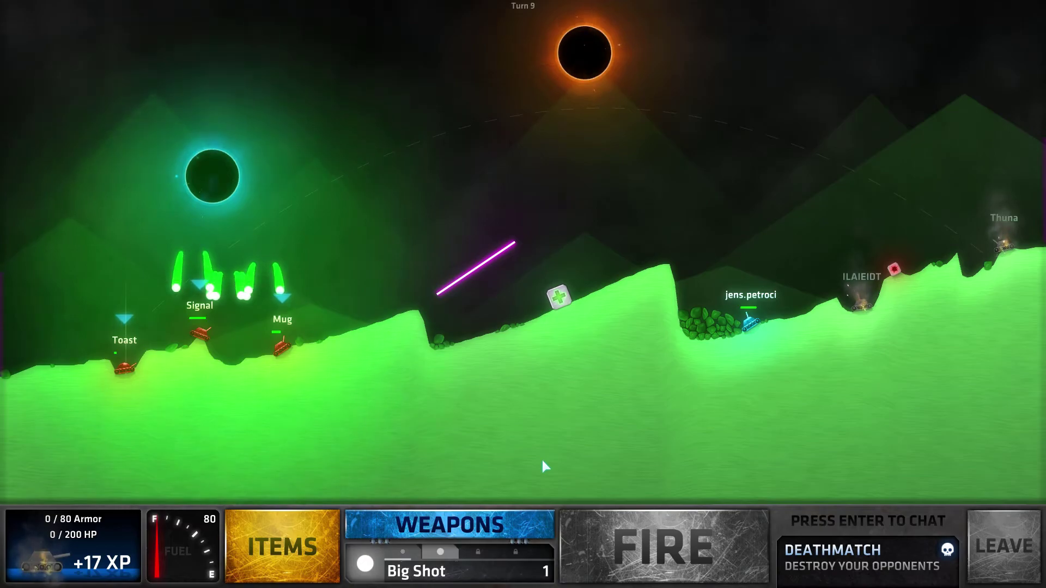